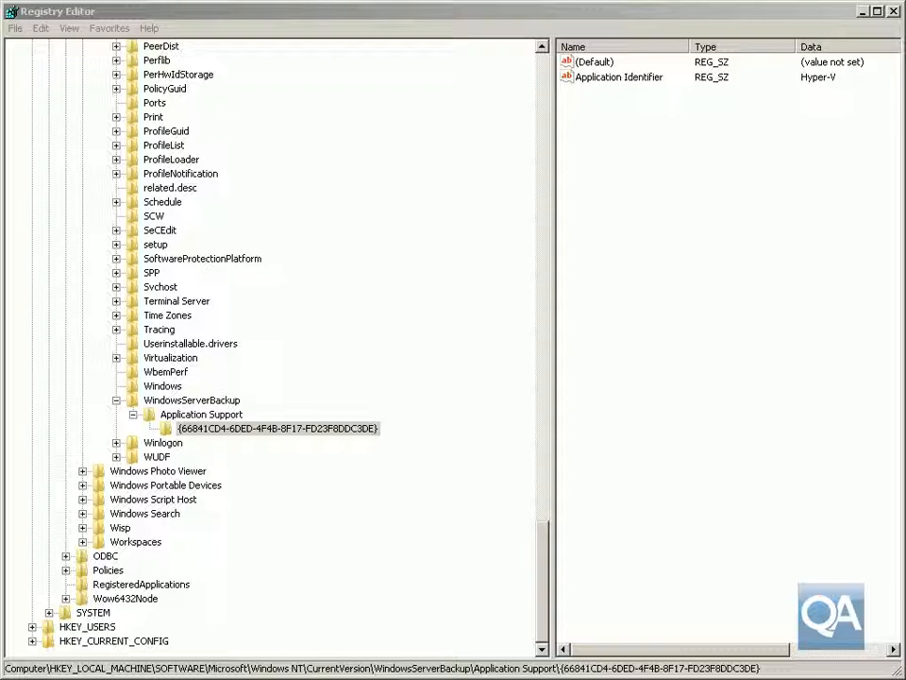
# Step: Examine the registry path from HKEY_LOCAL_MACHINE\SOFTWARE\Microsoft through Windows NT\CurrentVersion down to WindowsServerBackup\Application Support and its Hyper-V writer subkey
pyautogui.moveTo(542, 561); pyautogui.dragTo(540, 92)
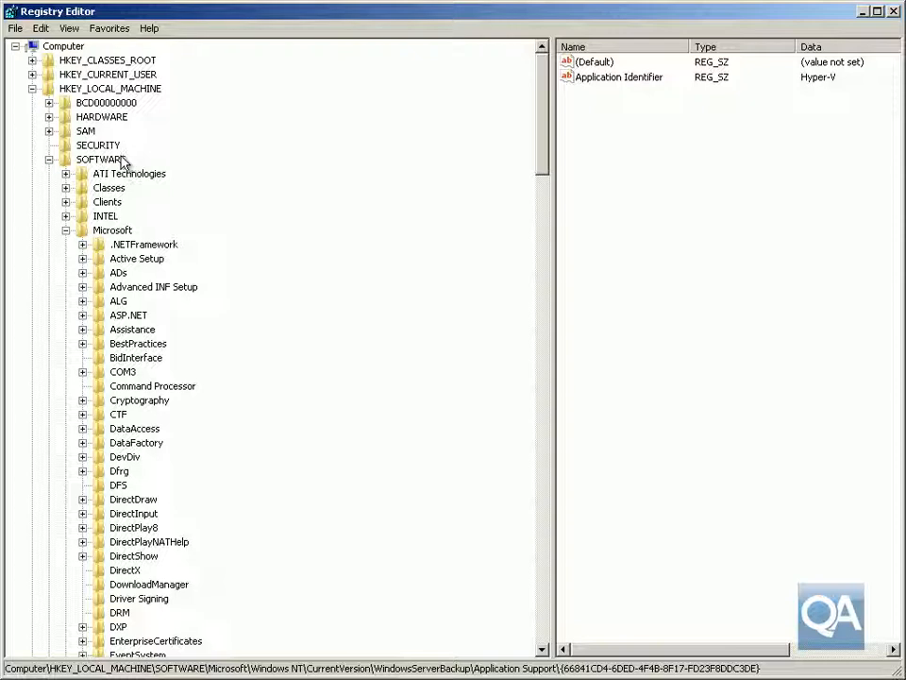
pyautogui.moveTo(544, 651); pyautogui.dragTo(544, 655)
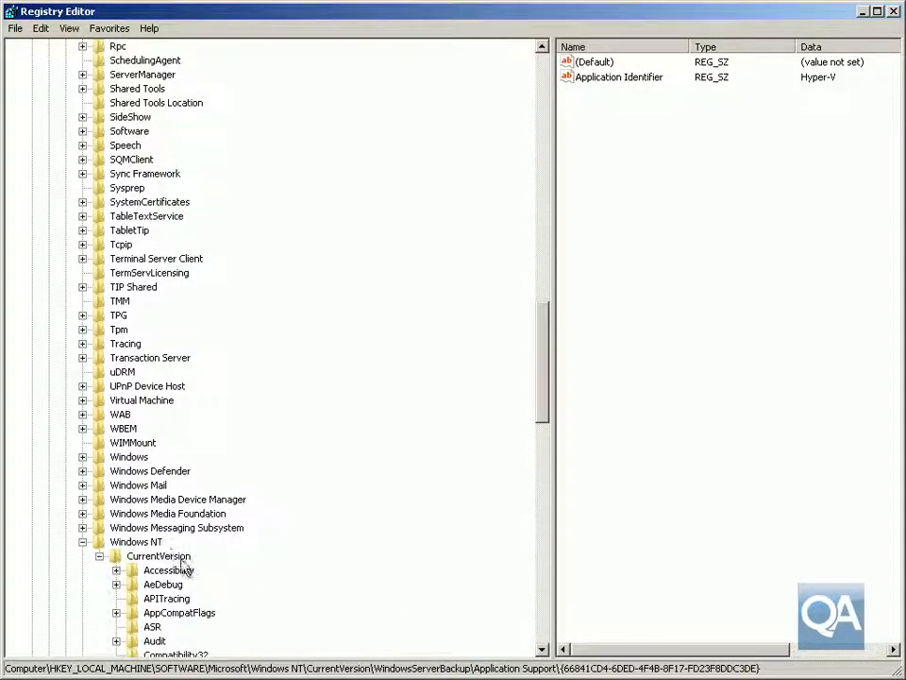
pyautogui.moveTo(542, 421); pyautogui.dragTo(550, 604)
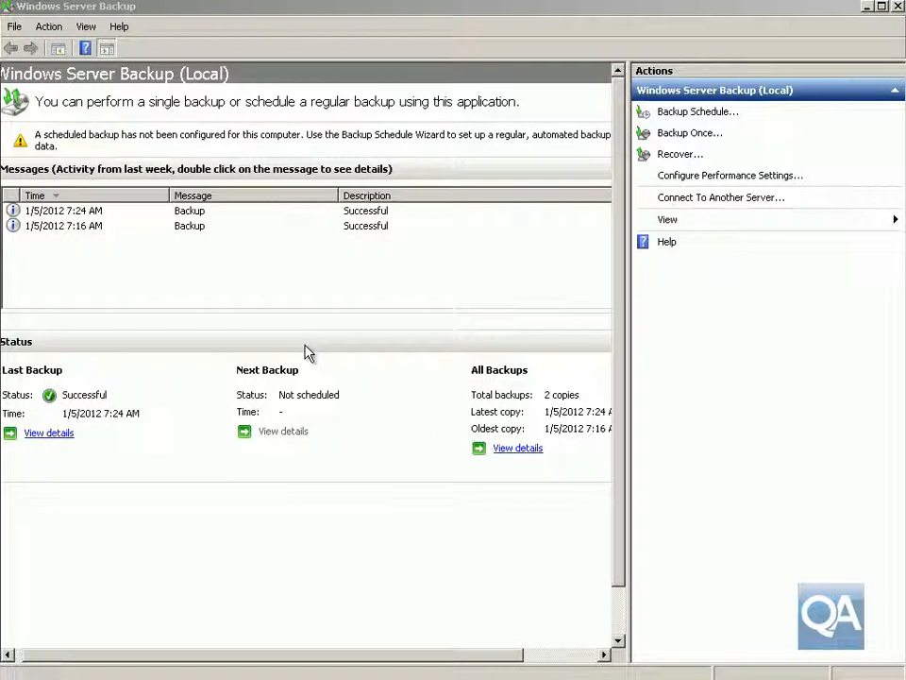
# Step: In Windows Server Backup, start a one-time custom backup with different options and add the VMStorage (V:) volume as the backup item
pyautogui.click(668, 134)
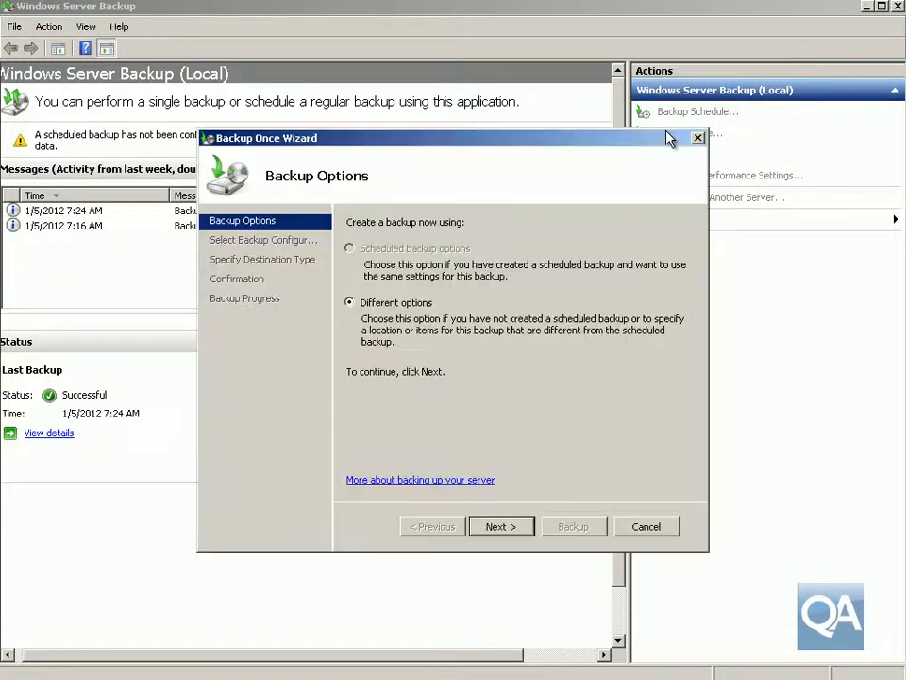
pyautogui.click(518, 529)
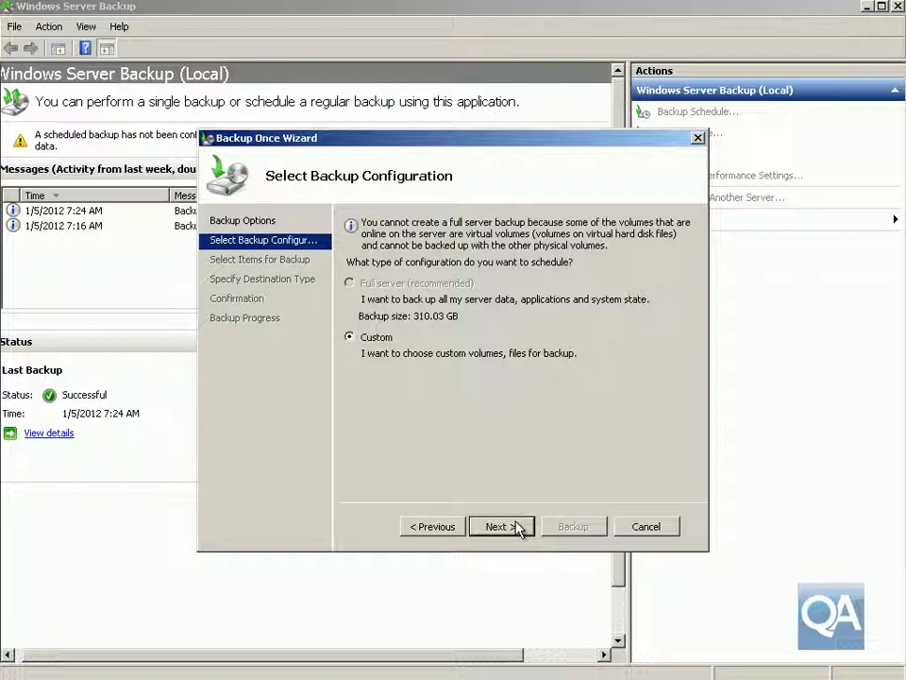
pyautogui.click(518, 528)
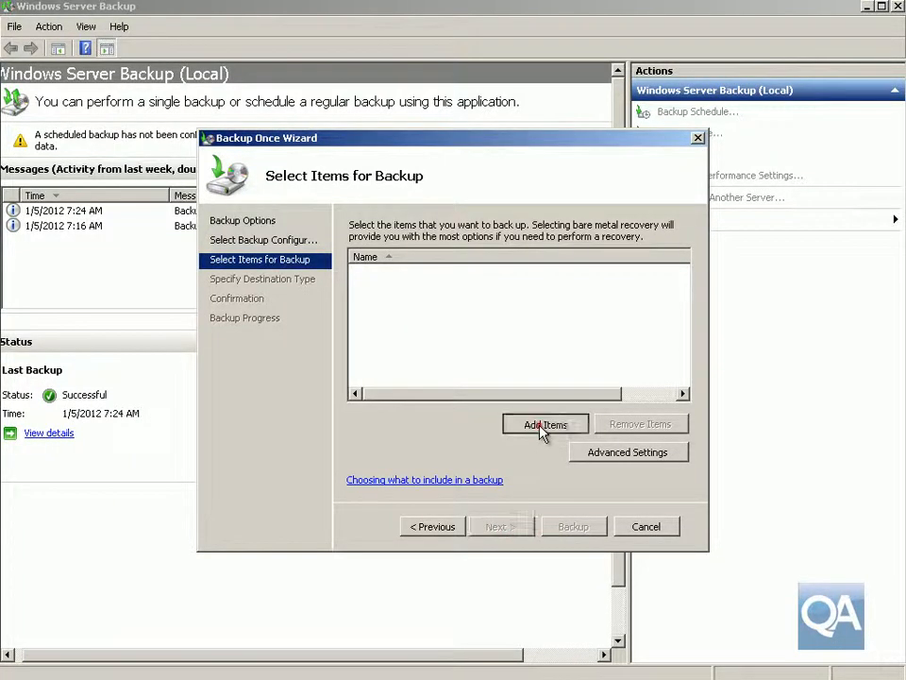
pyautogui.click(543, 428)
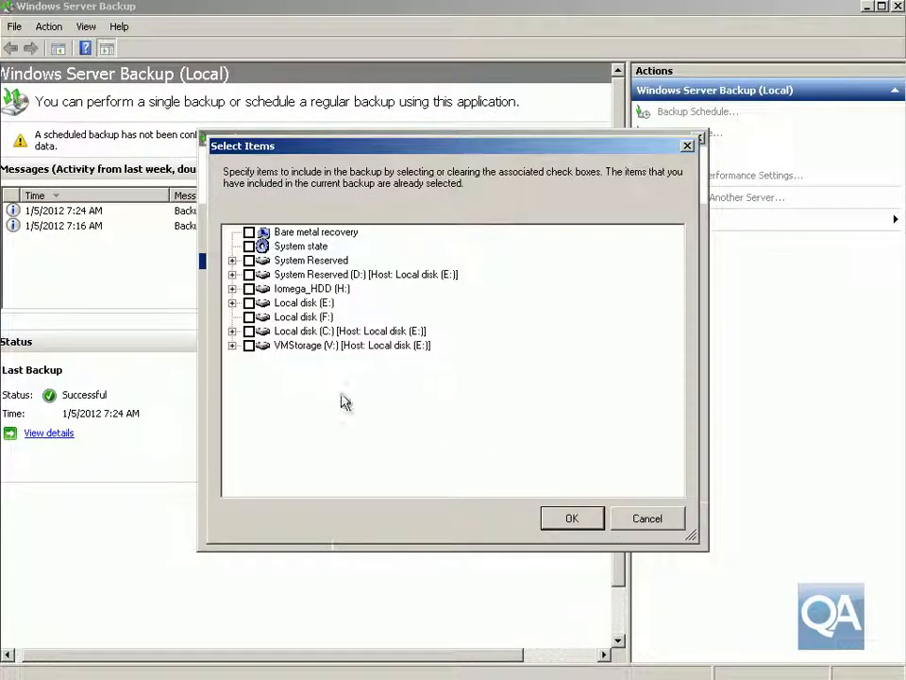
pyautogui.click(250, 345)
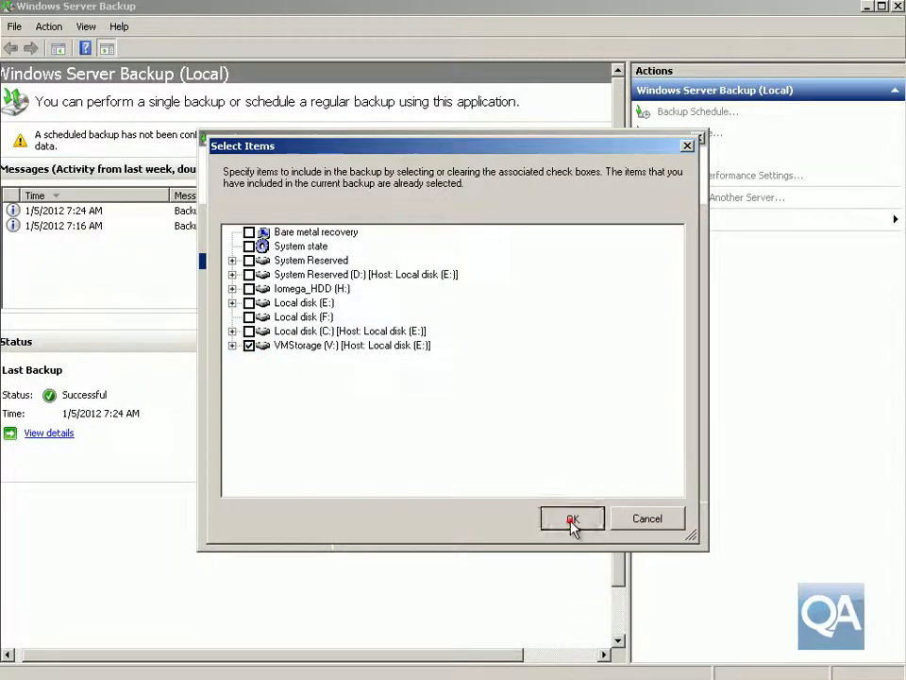
pyautogui.click(573, 518)
# Step: Set the backup's advanced VSS setting to VSS full Backup
pyautogui.click(613, 455)
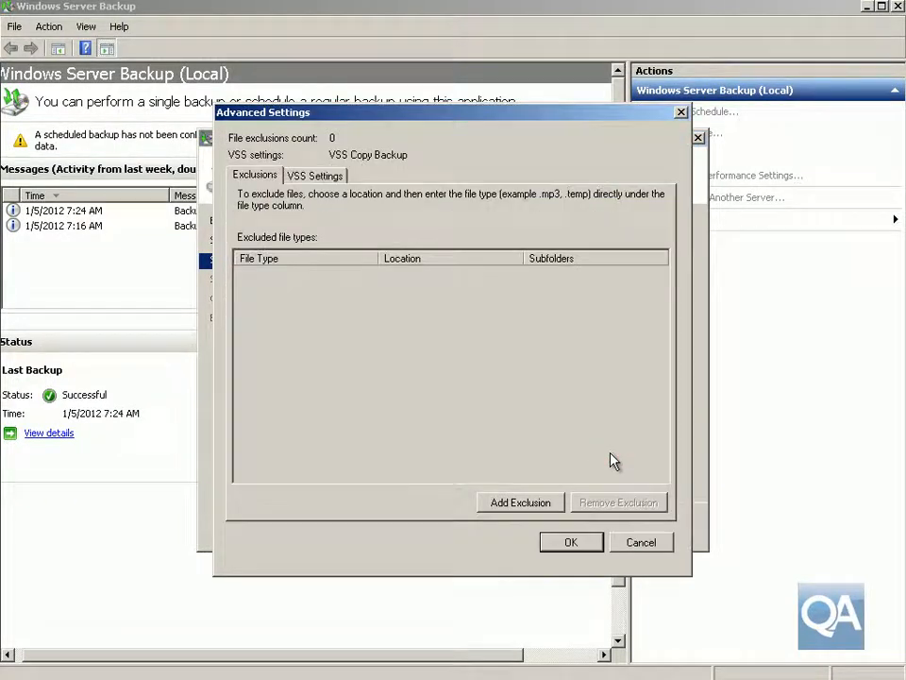
pyautogui.click(330, 178)
pyautogui.click(280, 216)
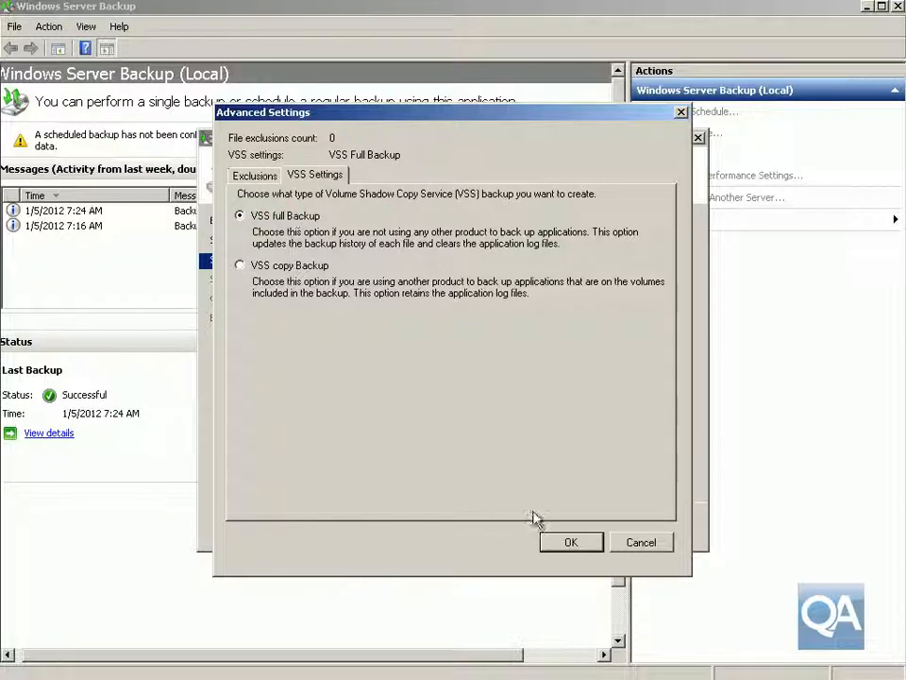
pyautogui.click(571, 543)
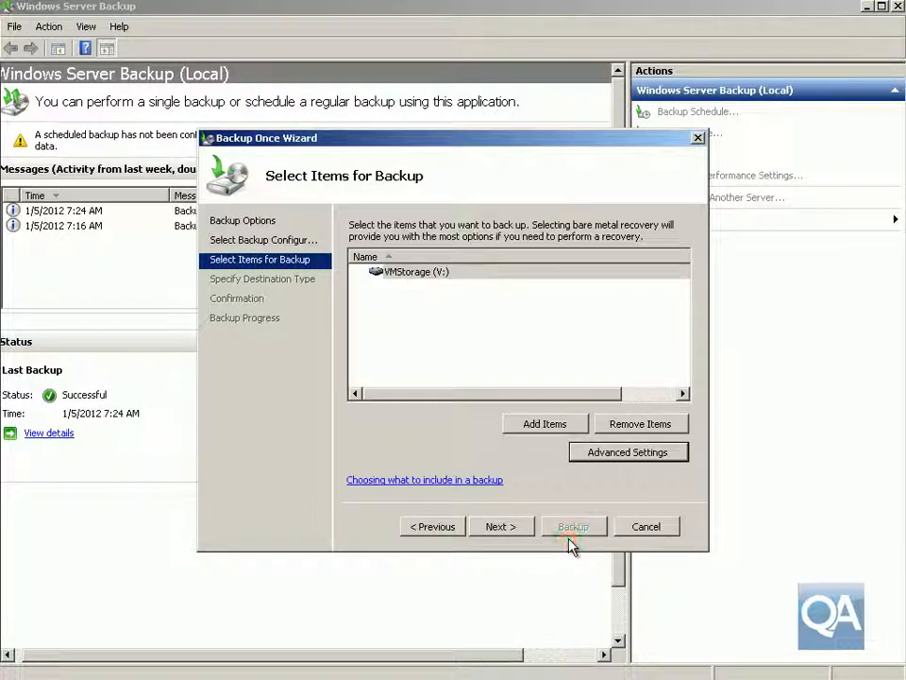
# Step: Choose local drives with Local Disk (E:) as the backup destination, run the backup, and close the wizard once it completes
pyautogui.click(517, 536)
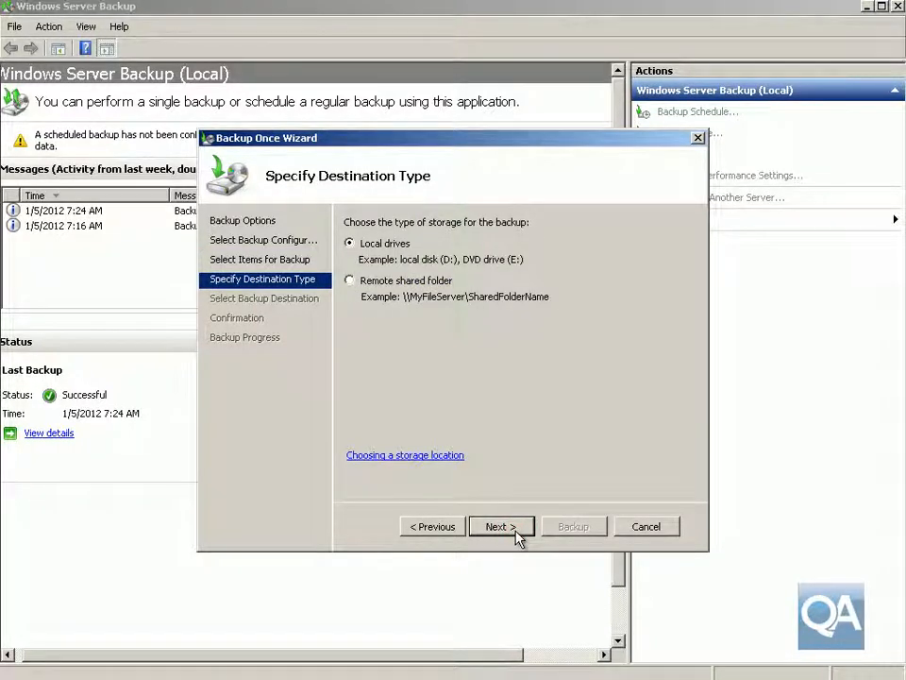
pyautogui.click(518, 535)
pyautogui.click(601, 261)
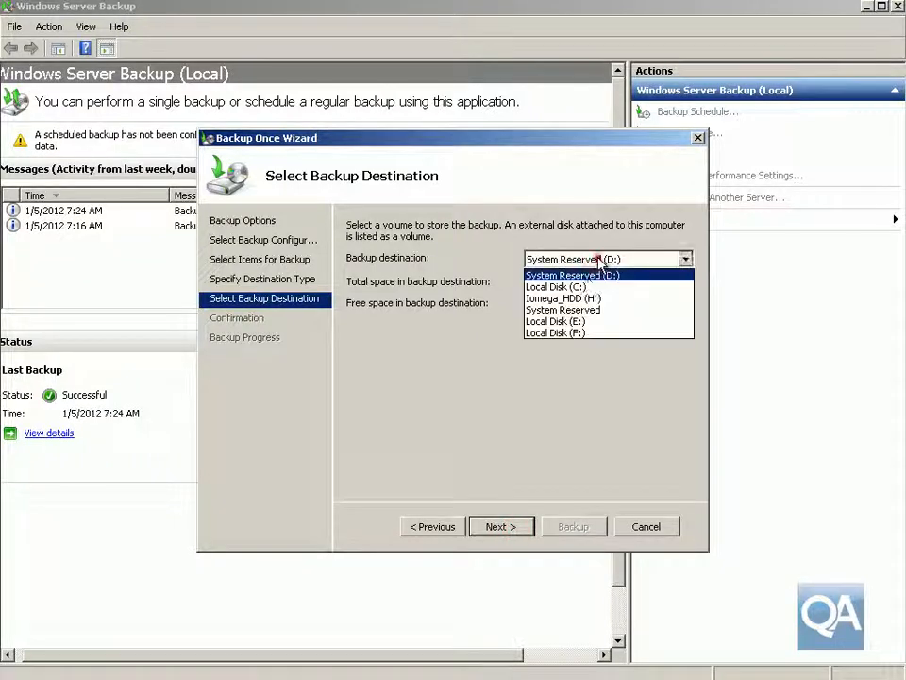
pyautogui.click(579, 322)
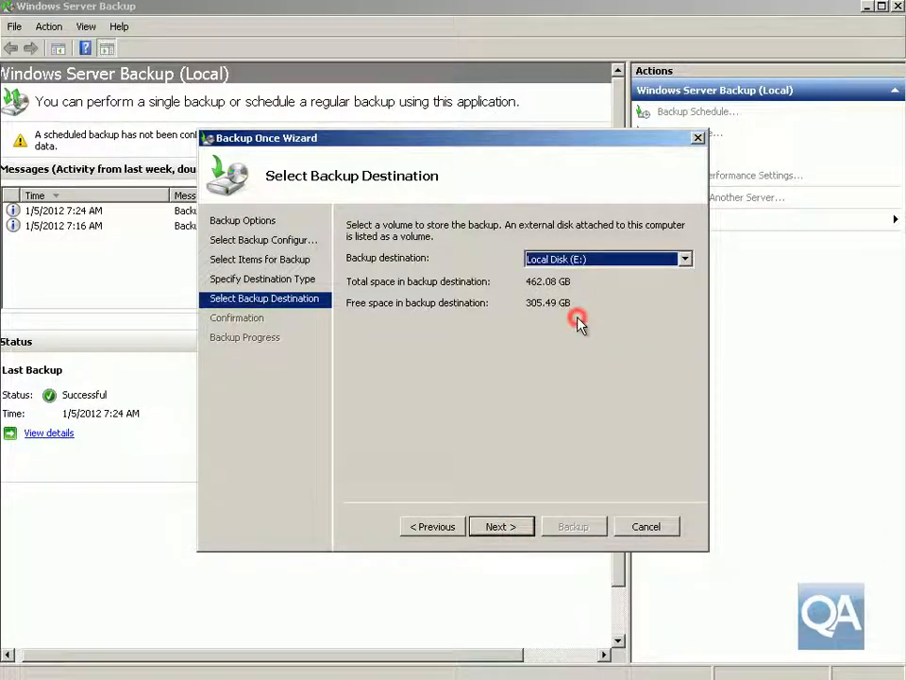
pyautogui.click(483, 535)
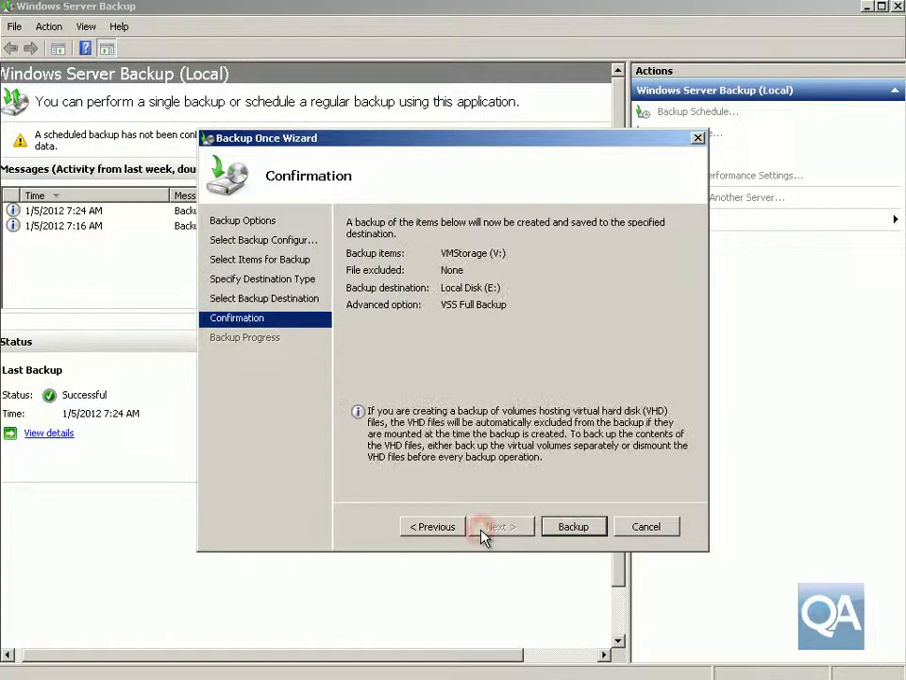
pyautogui.click(571, 527)
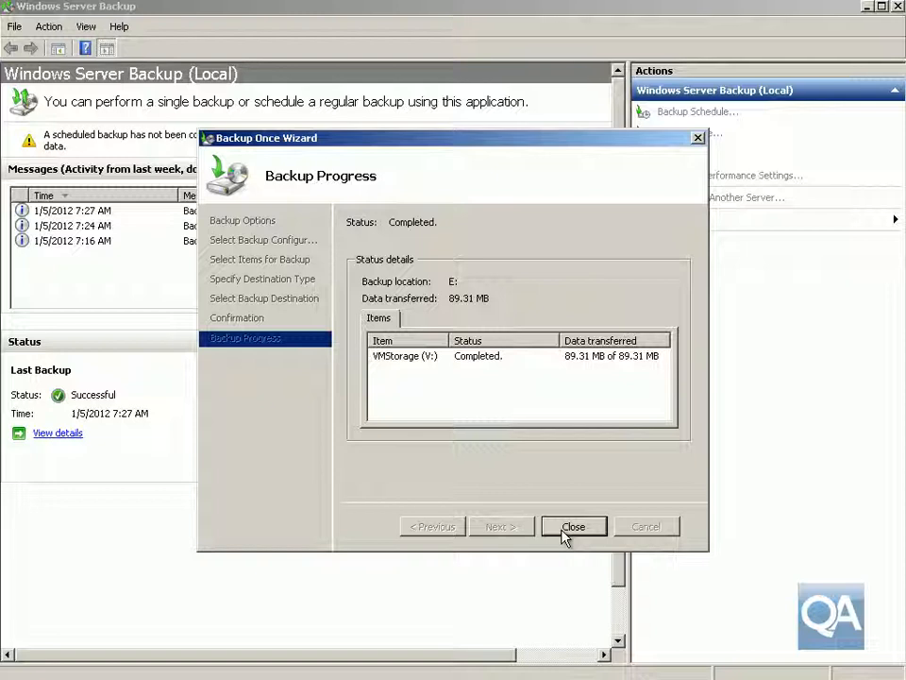
pyautogui.click(572, 527)
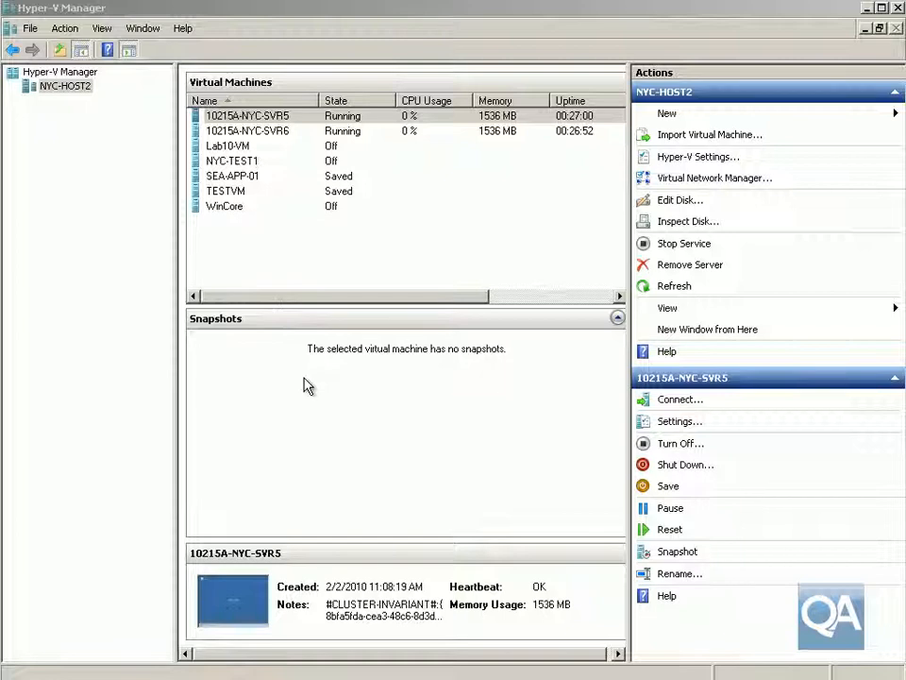
# Step: Delete the Lab10-VM virtual machine in Hyper-V Manager and its Lab10-VM folder on VMStorage (V:) in Windows Explorer
pyautogui.rightClick(236, 148)
pyautogui.click(262, 276)
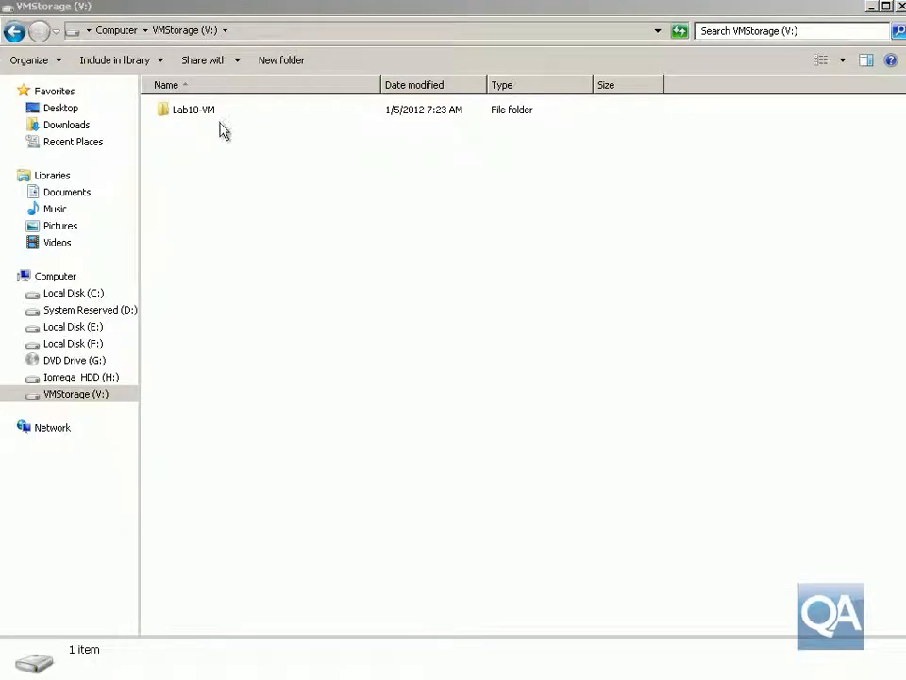
pyautogui.rightClick(214, 114)
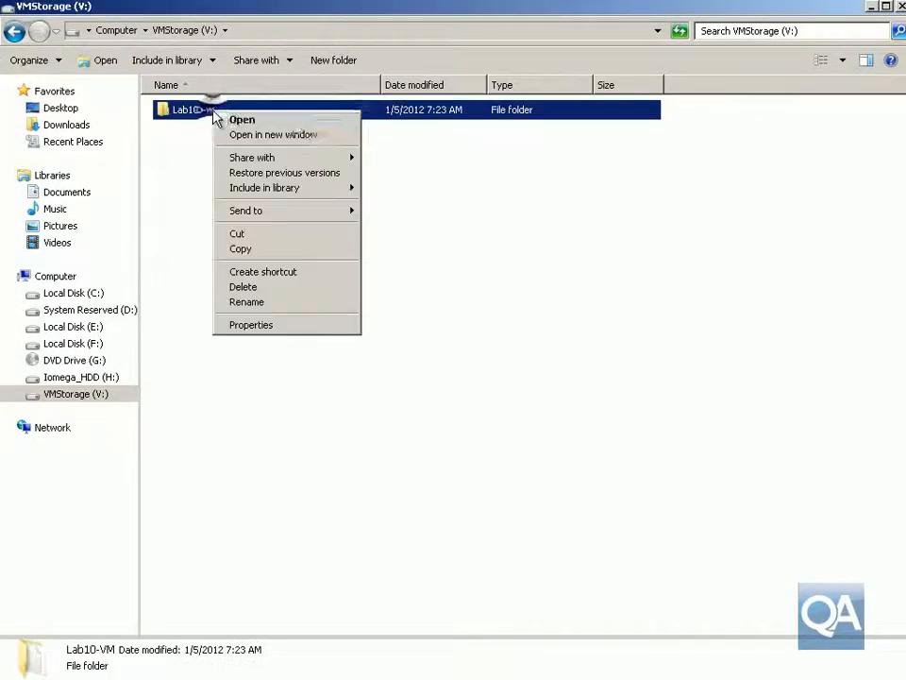
pyautogui.click(288, 287)
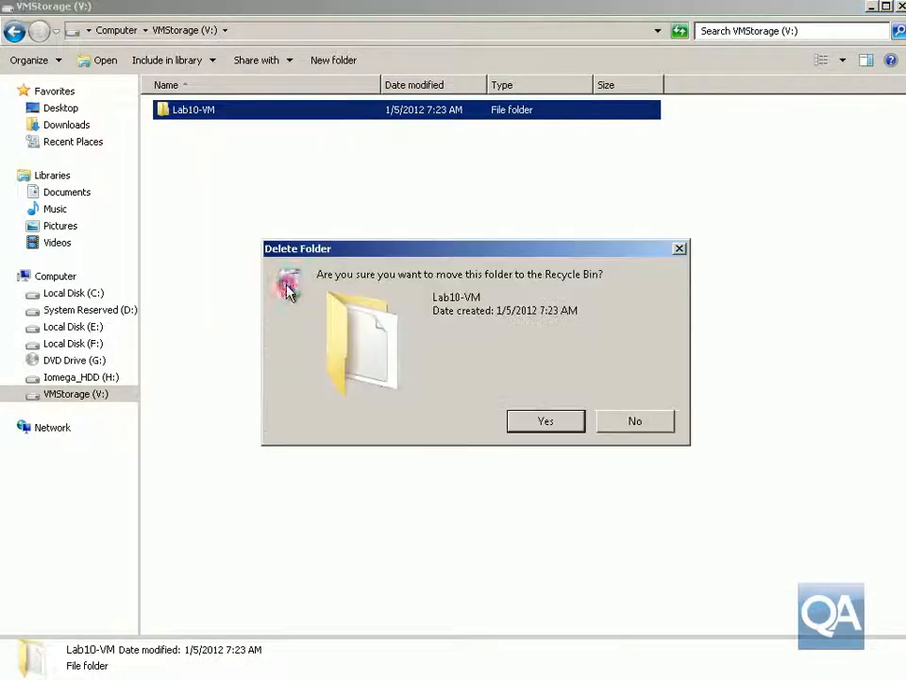
pyautogui.click(531, 425)
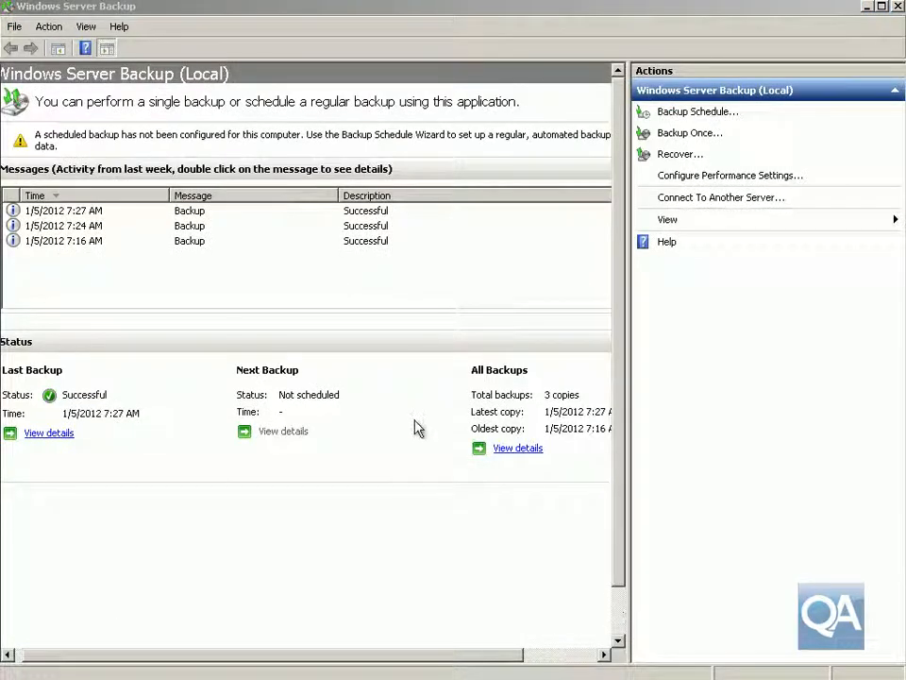
# Step: In Windows Server Backup, start a recovery from this server's 1/5/2012 7:27 AM backup, with Applications as the type and Hyper-V as the application
pyautogui.click(682, 156)
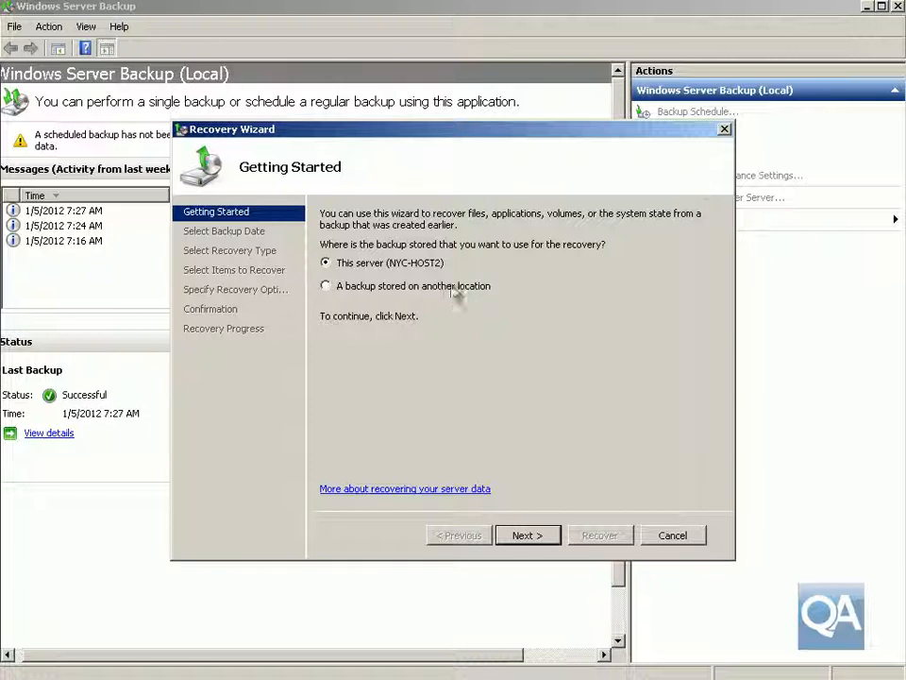
pyautogui.click(528, 538)
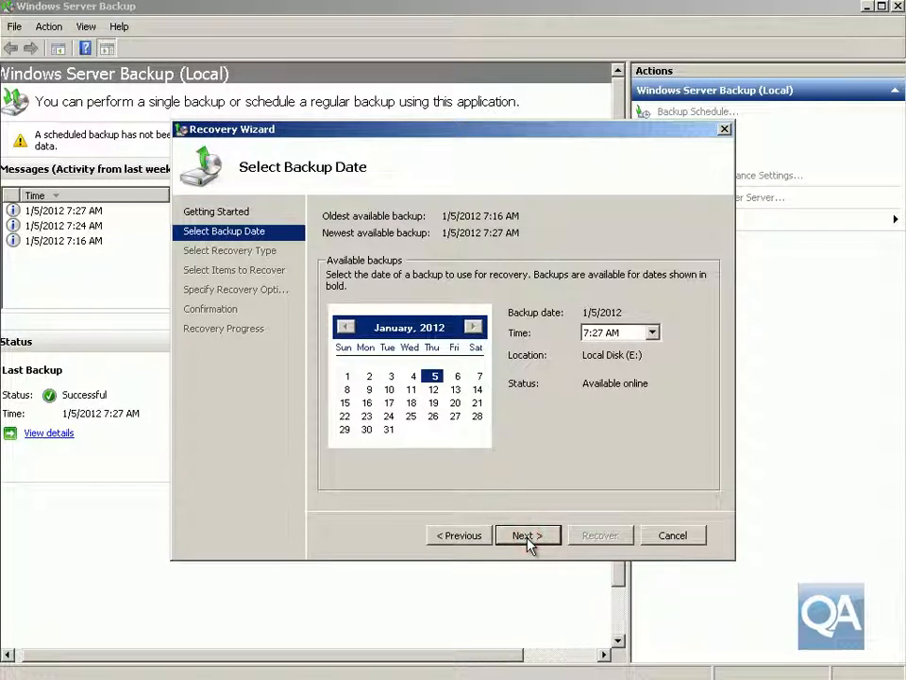
pyautogui.click(527, 536)
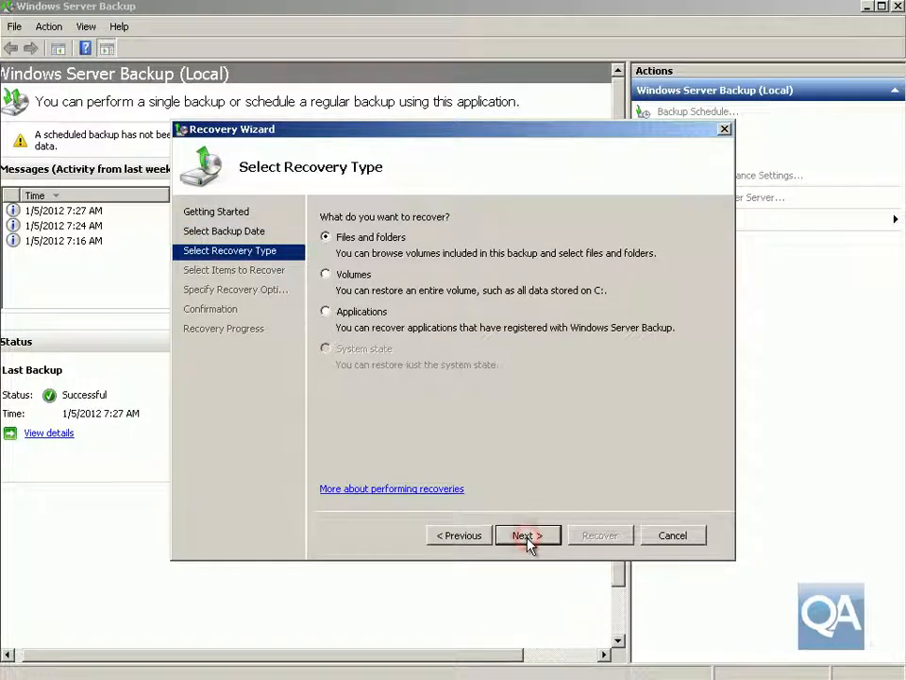
pyautogui.click(376, 312)
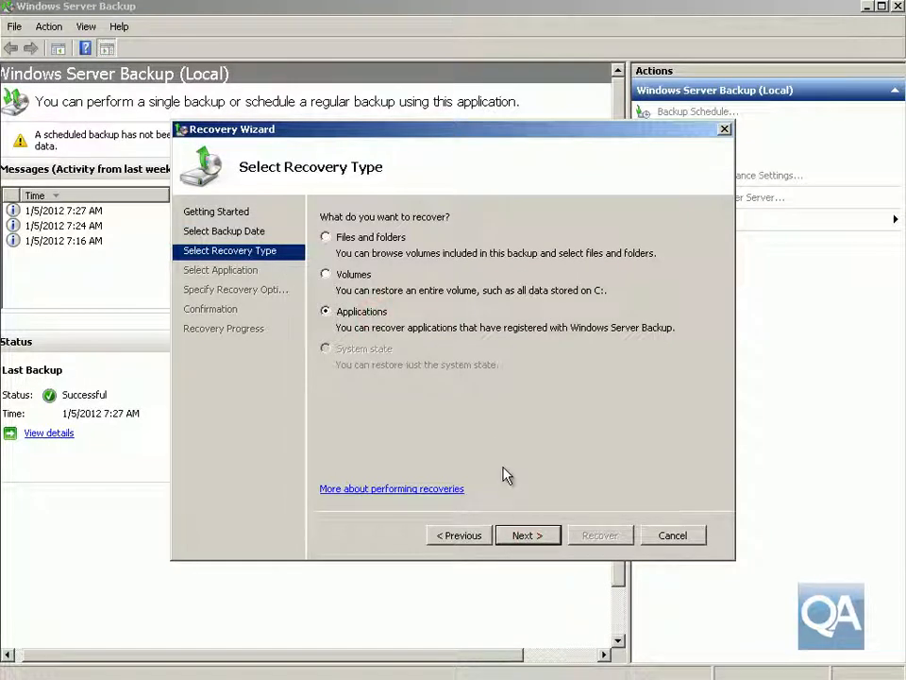
pyautogui.click(529, 535)
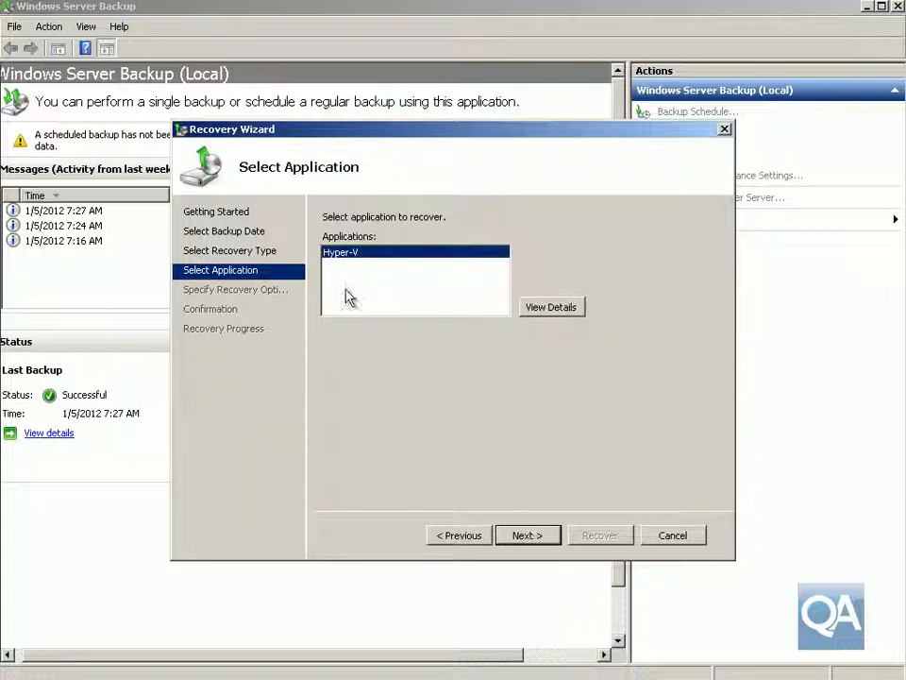
pyautogui.click(542, 540)
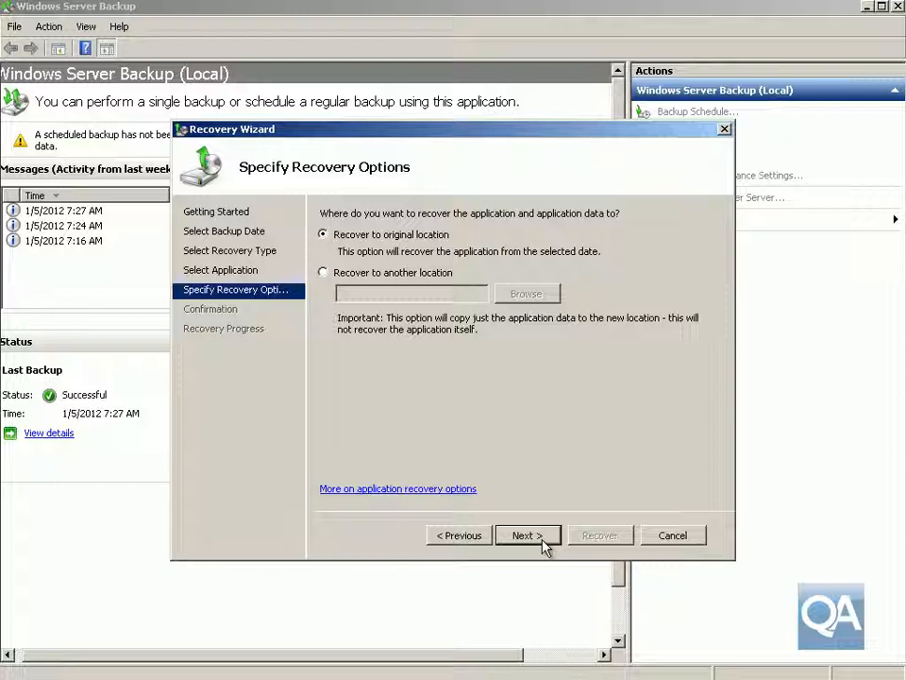
# Step: Recover the Hyper-V application data to its original location and close the recovery wizard
pyautogui.click(527, 538)
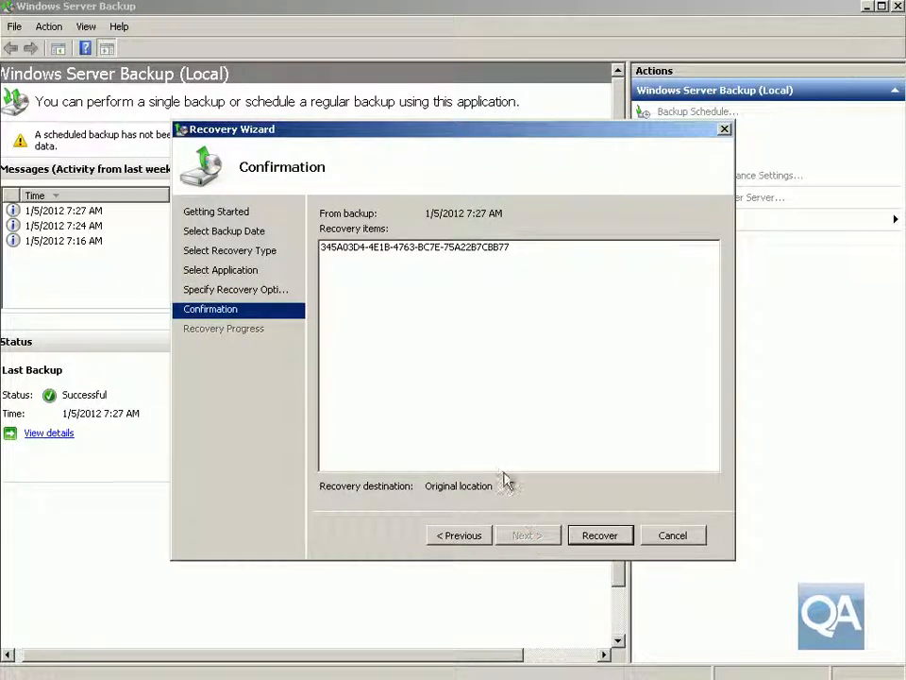
pyautogui.click(408, 246)
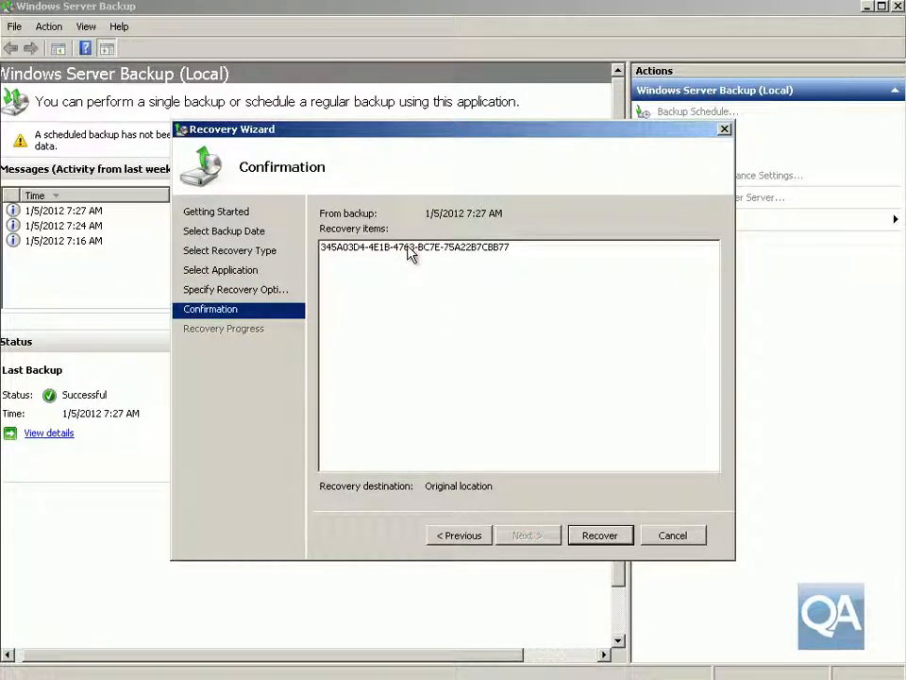
pyautogui.click(600, 536)
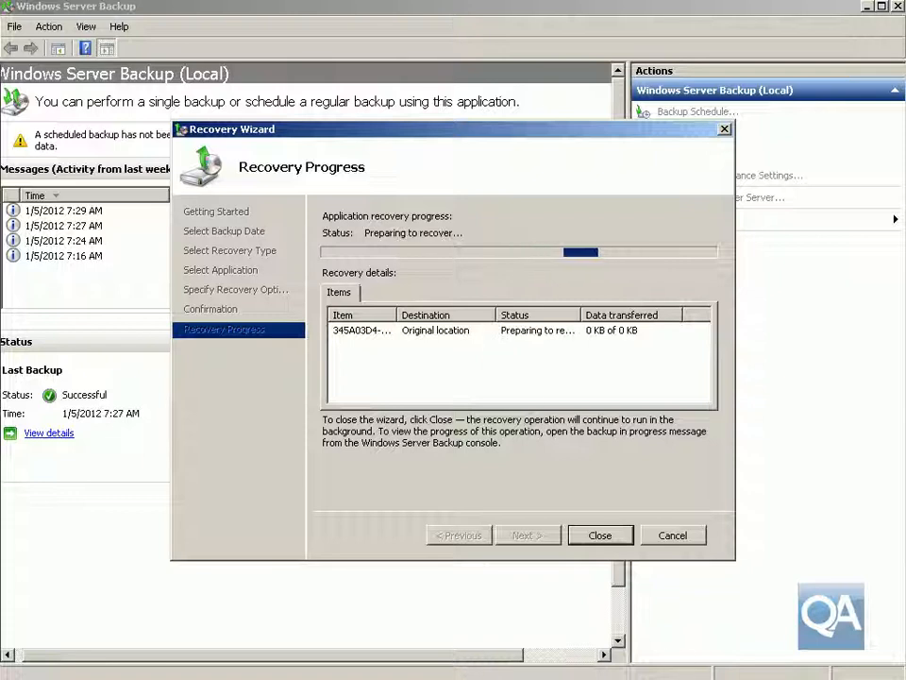
pyautogui.click(600, 534)
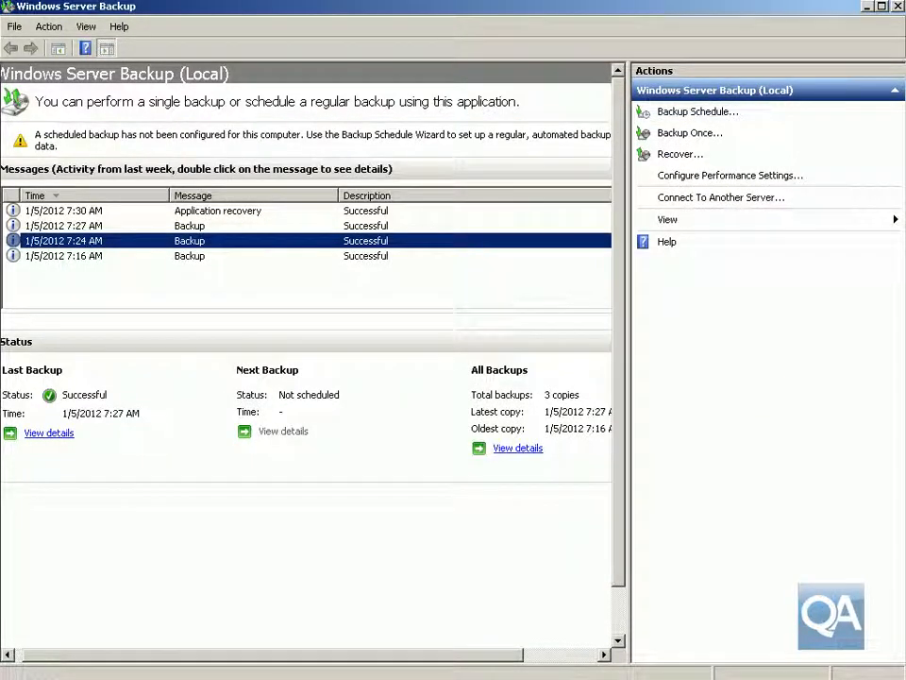